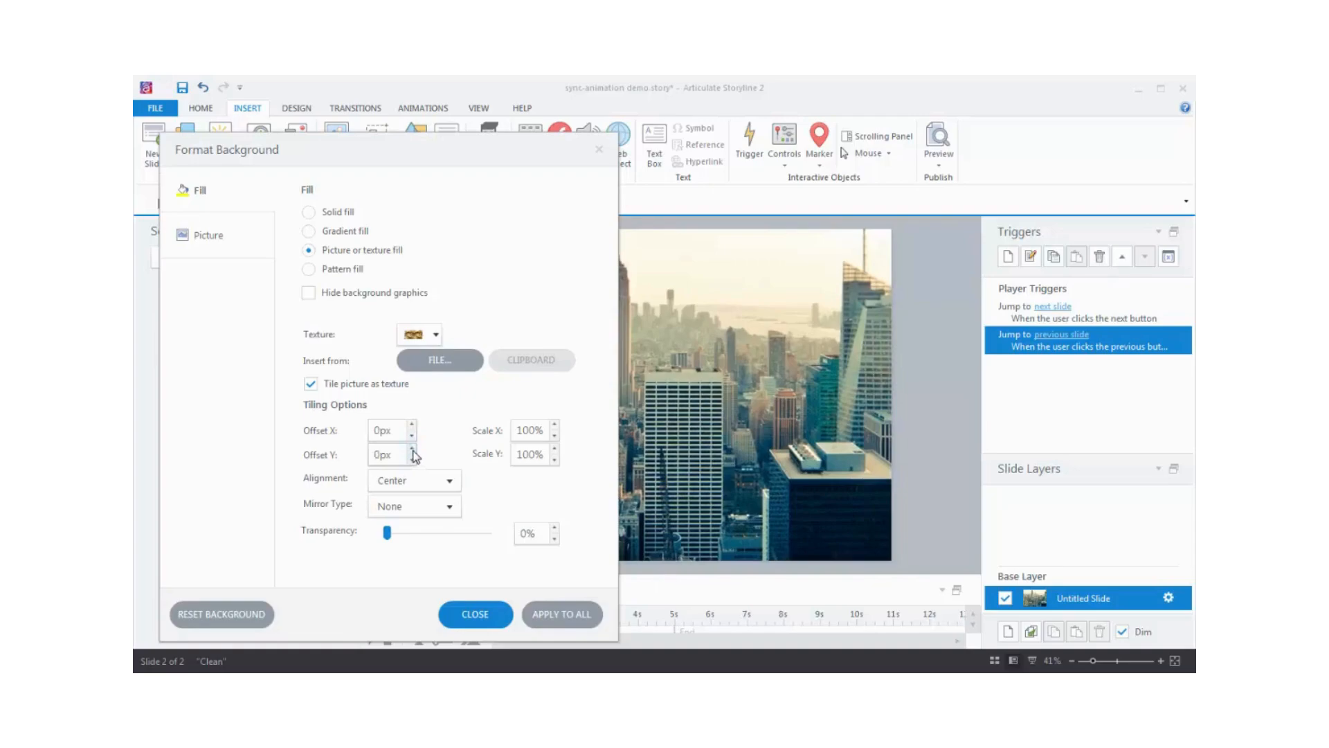
- Shift the tiled skyline background vertically by setting its Offset Y to 57 px, and close the background formatting
click(412, 450)
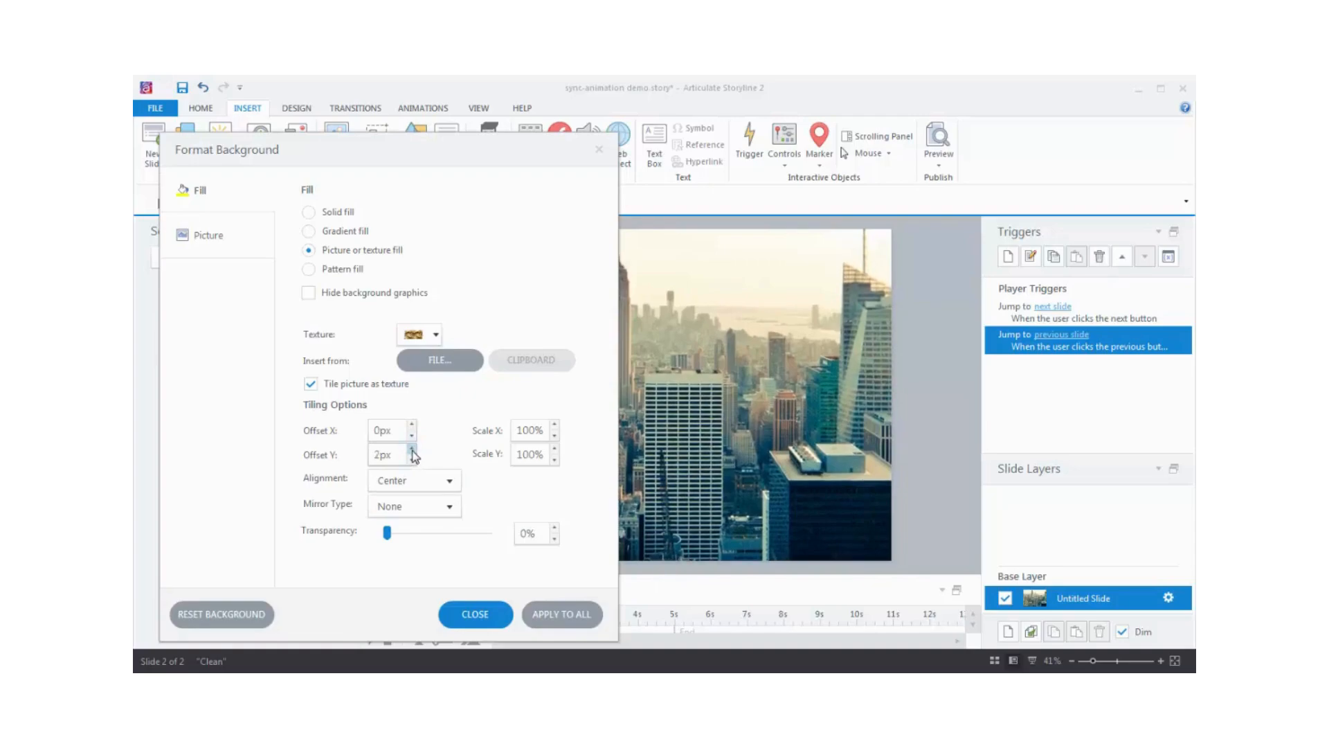
drag(412, 450, 413, 454)
double_click(375, 456)
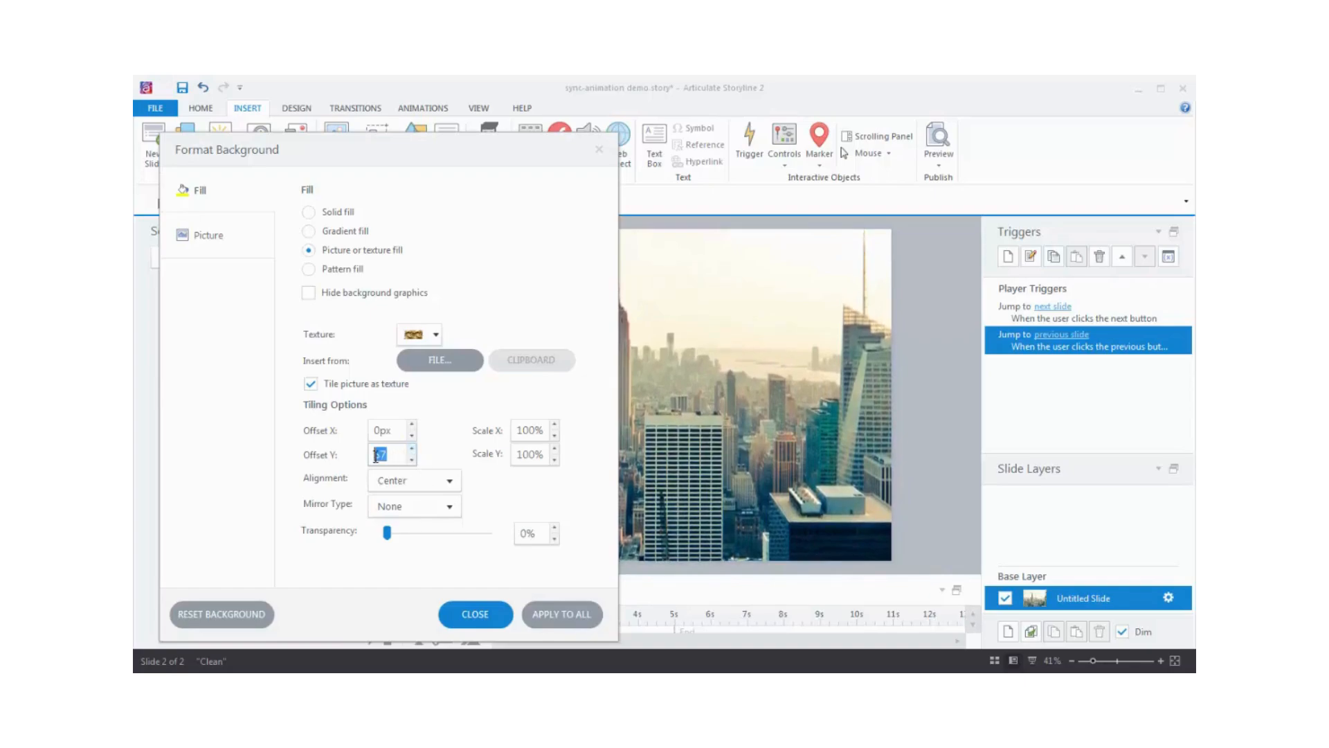
drag(472, 146, 329, 180)
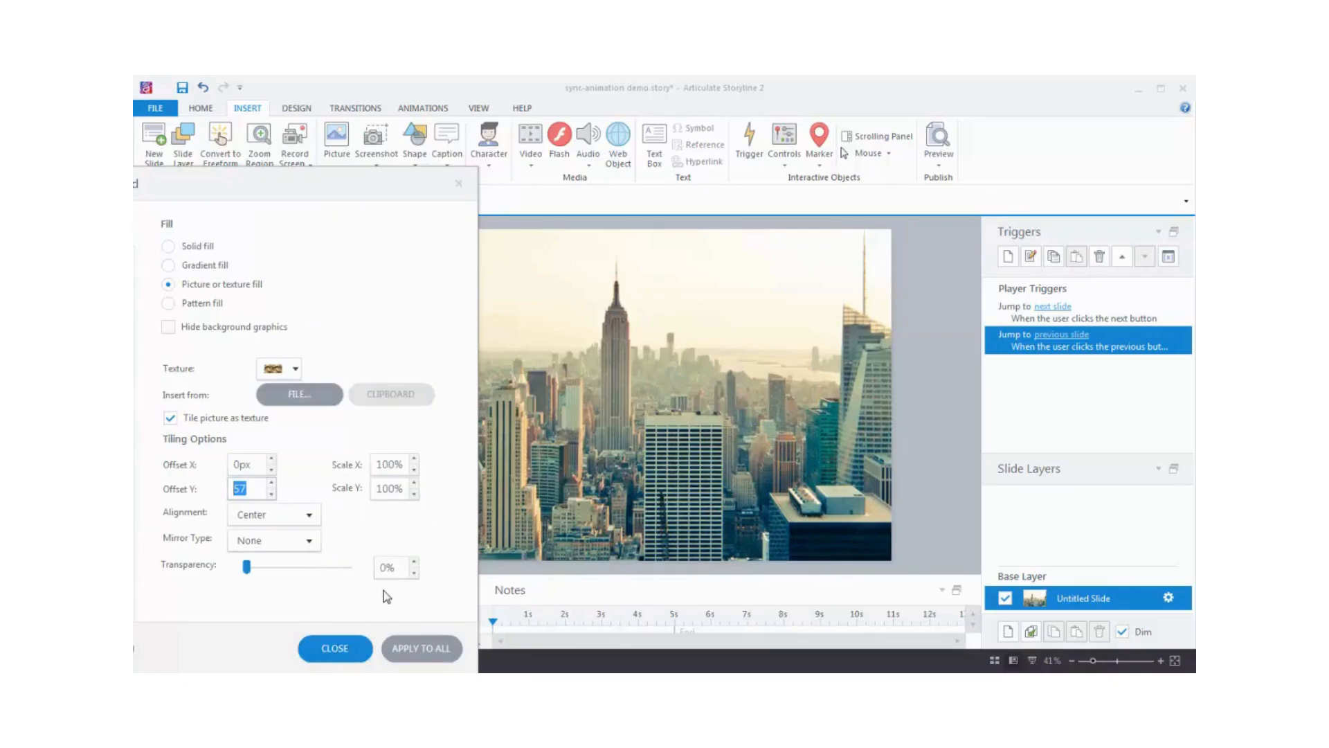
click(335, 650)
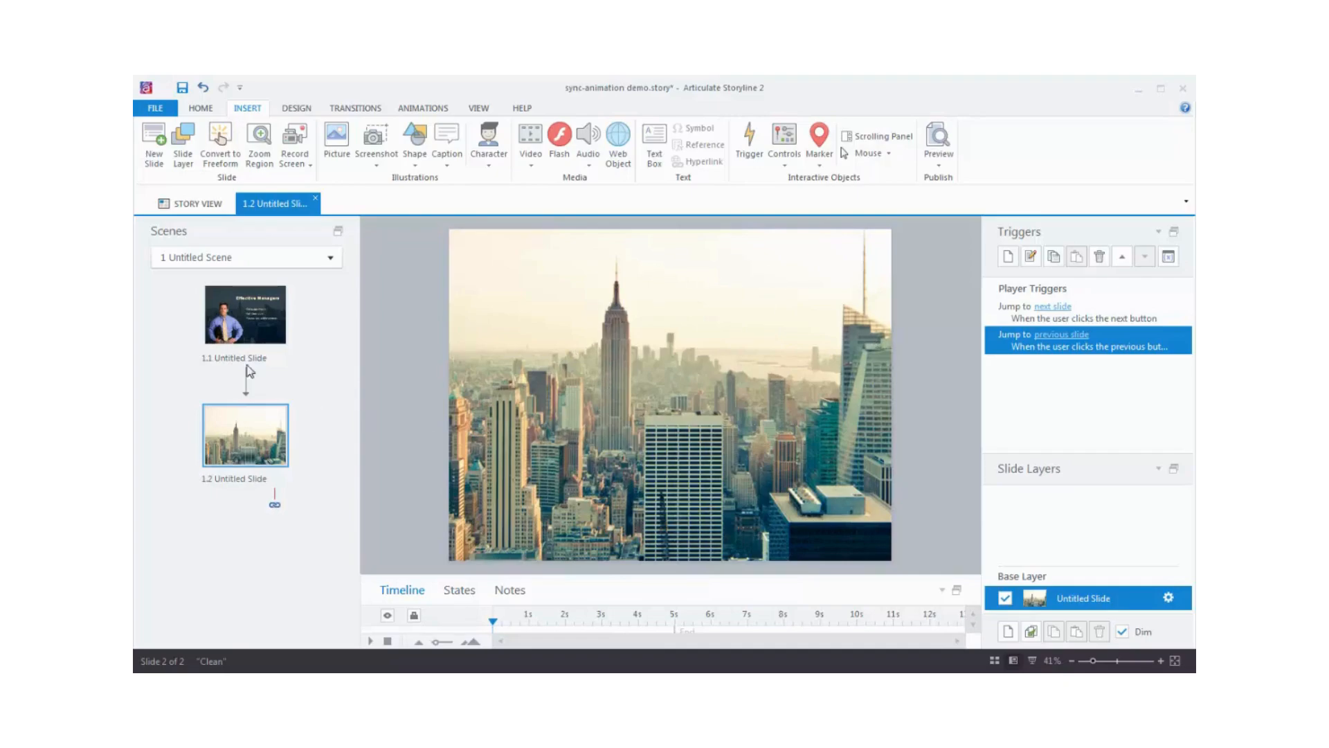
- Draw a rectangle about 392 px wide and 240 px high over the middle of slide 1.2
click(235, 338)
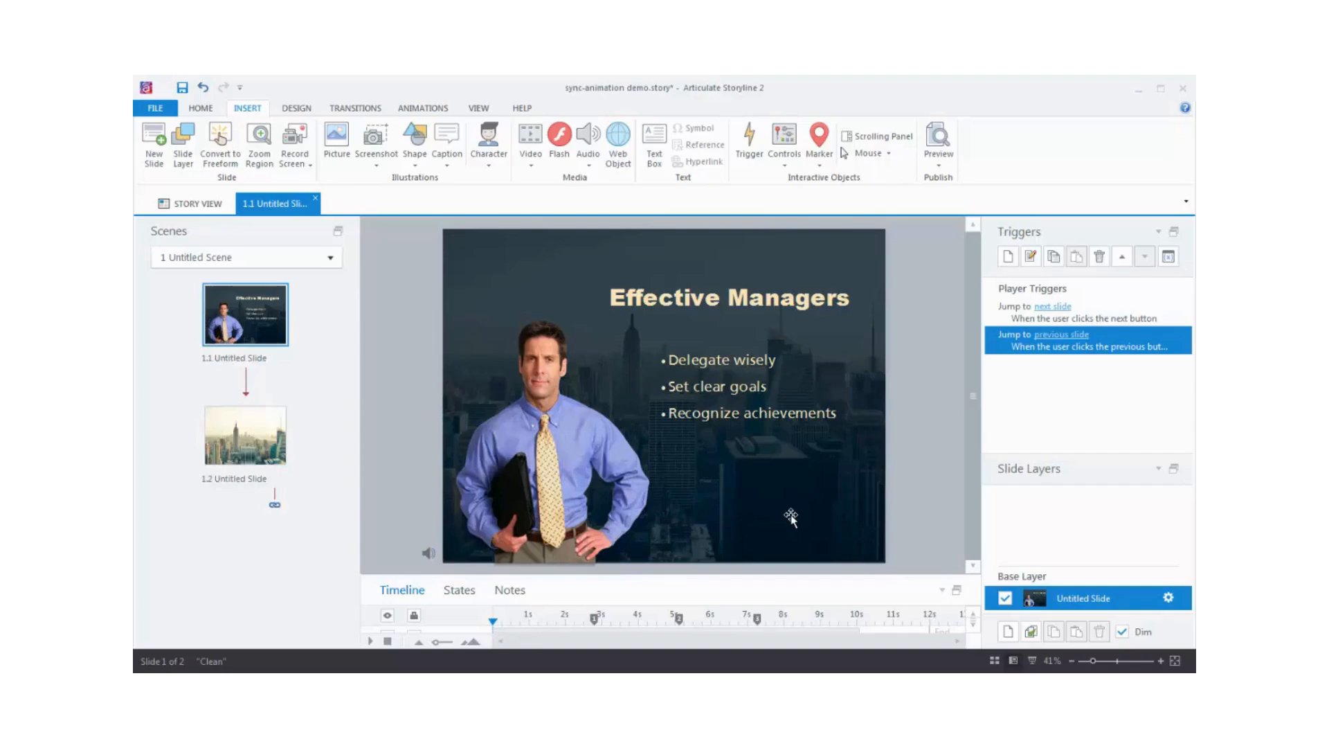
click(275, 458)
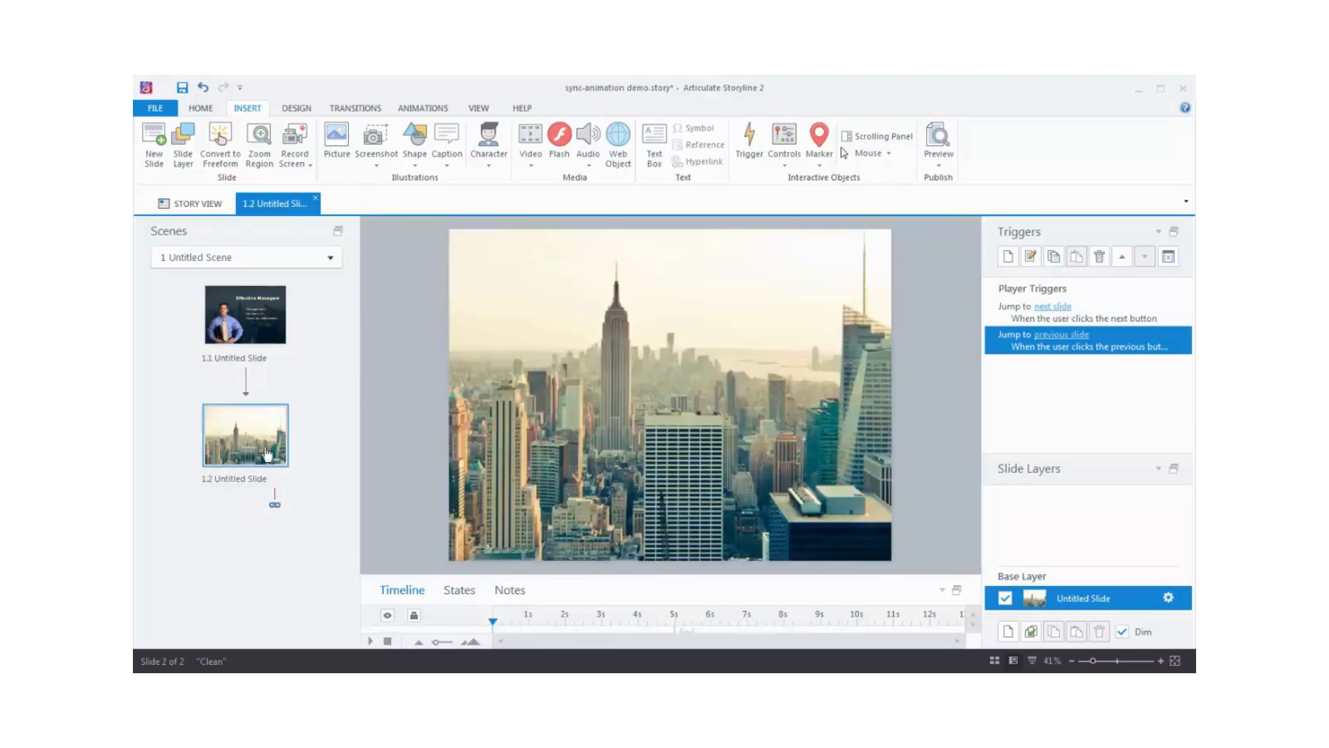
click(419, 165)
click(414, 222)
drag(572, 292, 813, 439)
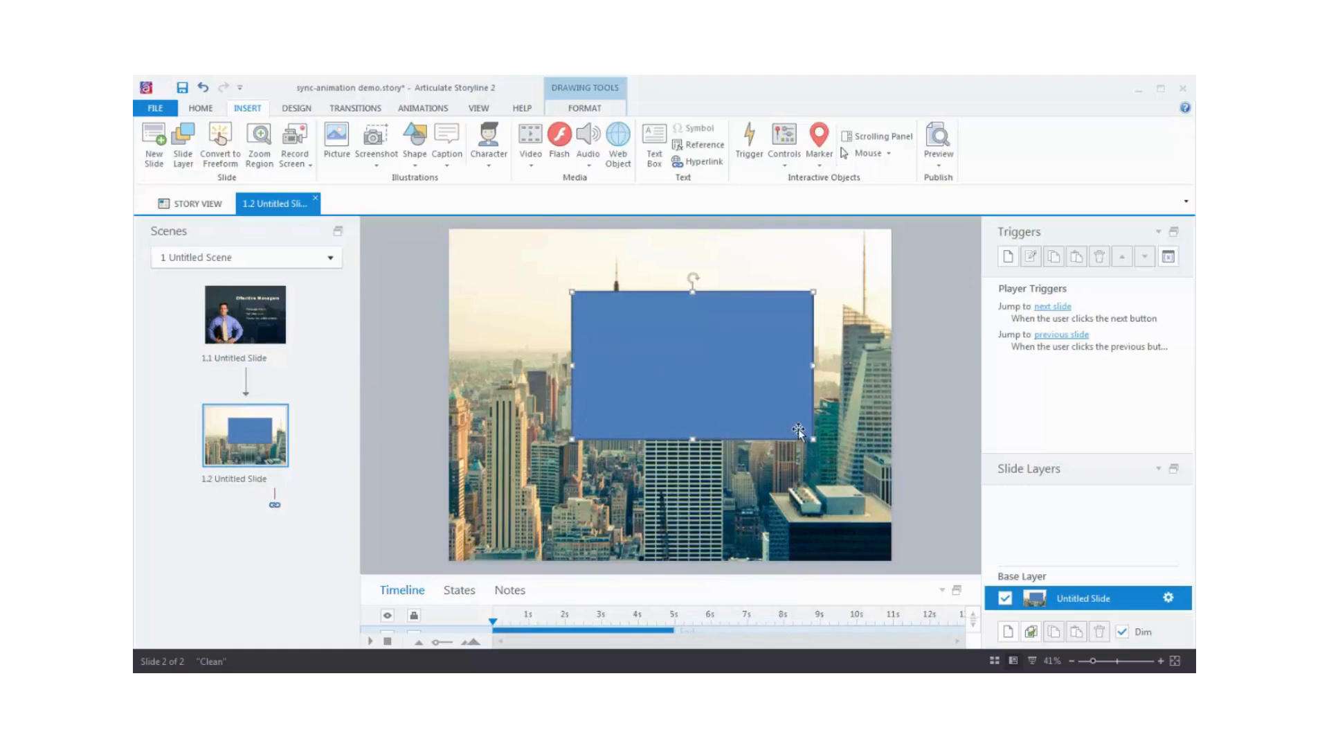
- Remove the rectangle's outline and fill it with the dark navy sampled by Eyedropper from the shadowed building in the photo's foreground
double_click(704, 358)
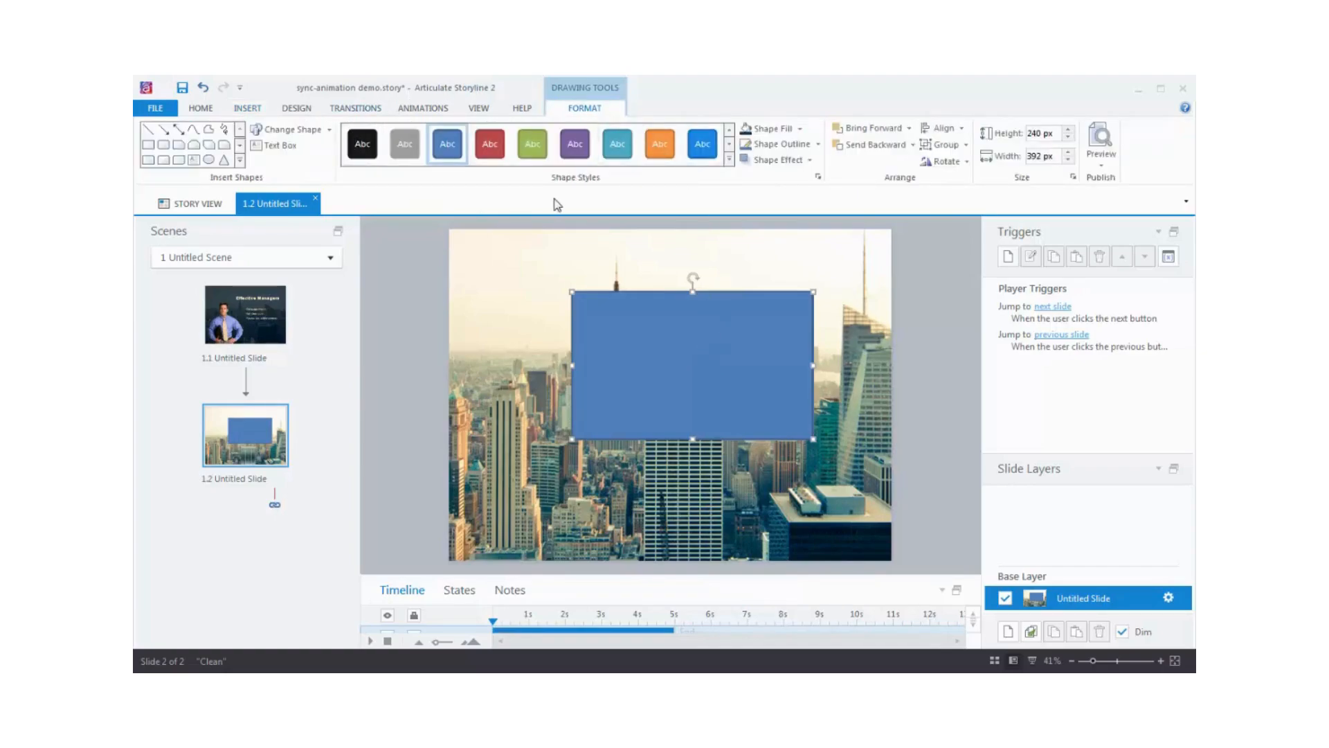
click(818, 144)
click(779, 271)
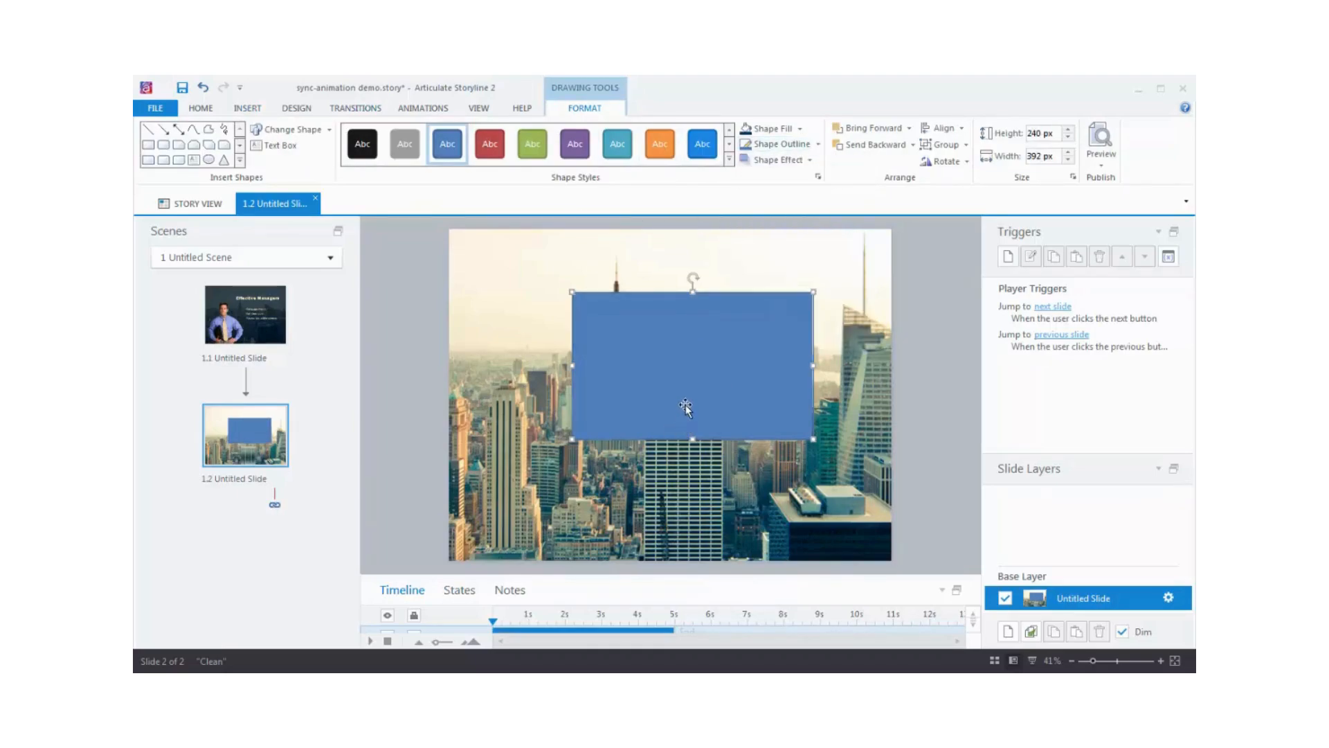
click(801, 130)
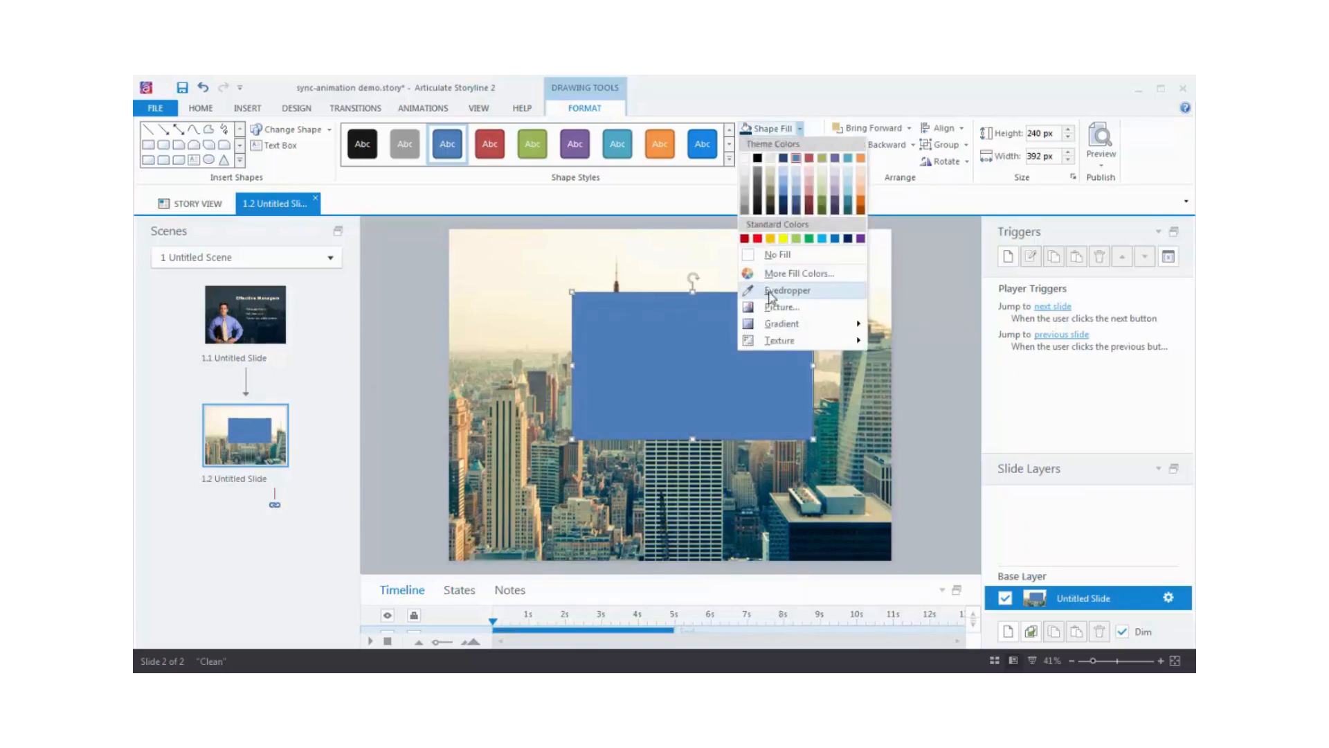
click(770, 291)
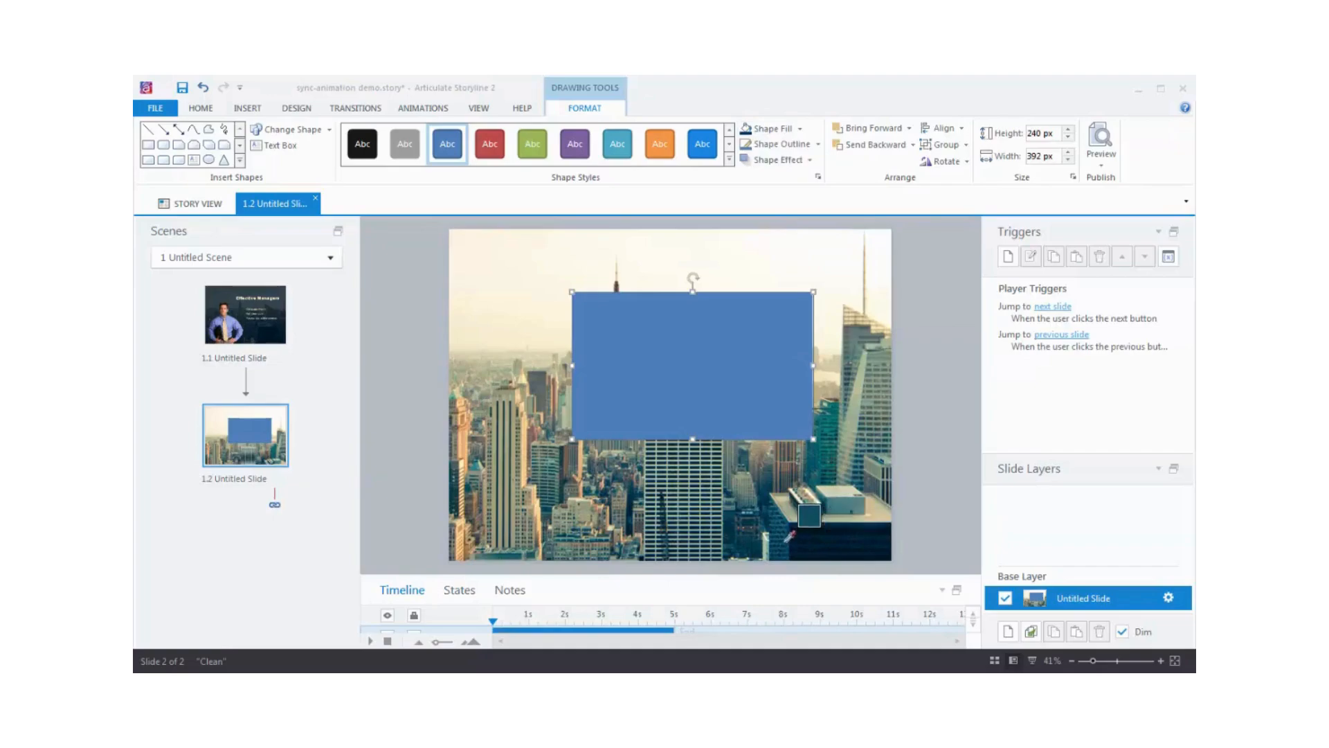
click(788, 536)
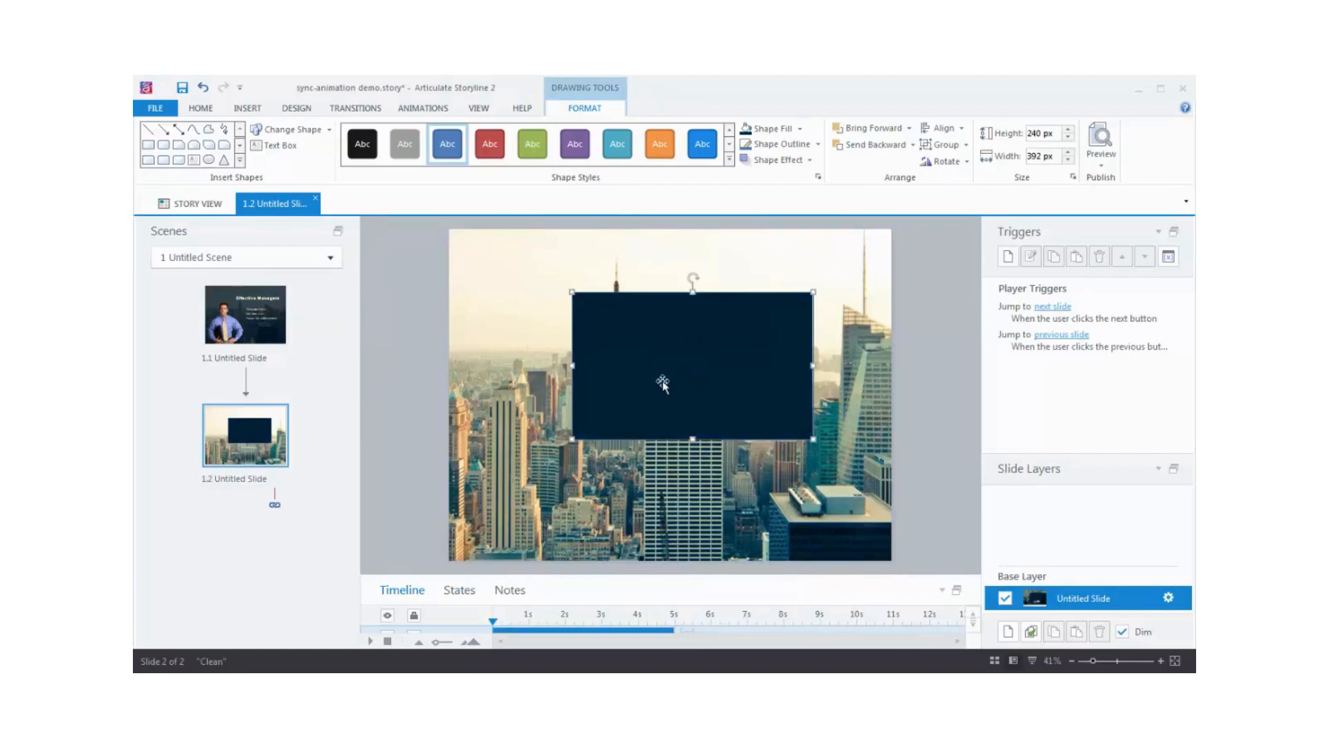
- Set the rectangle's solid fill transparency to 20% in its shape formatting
right_click(669, 340)
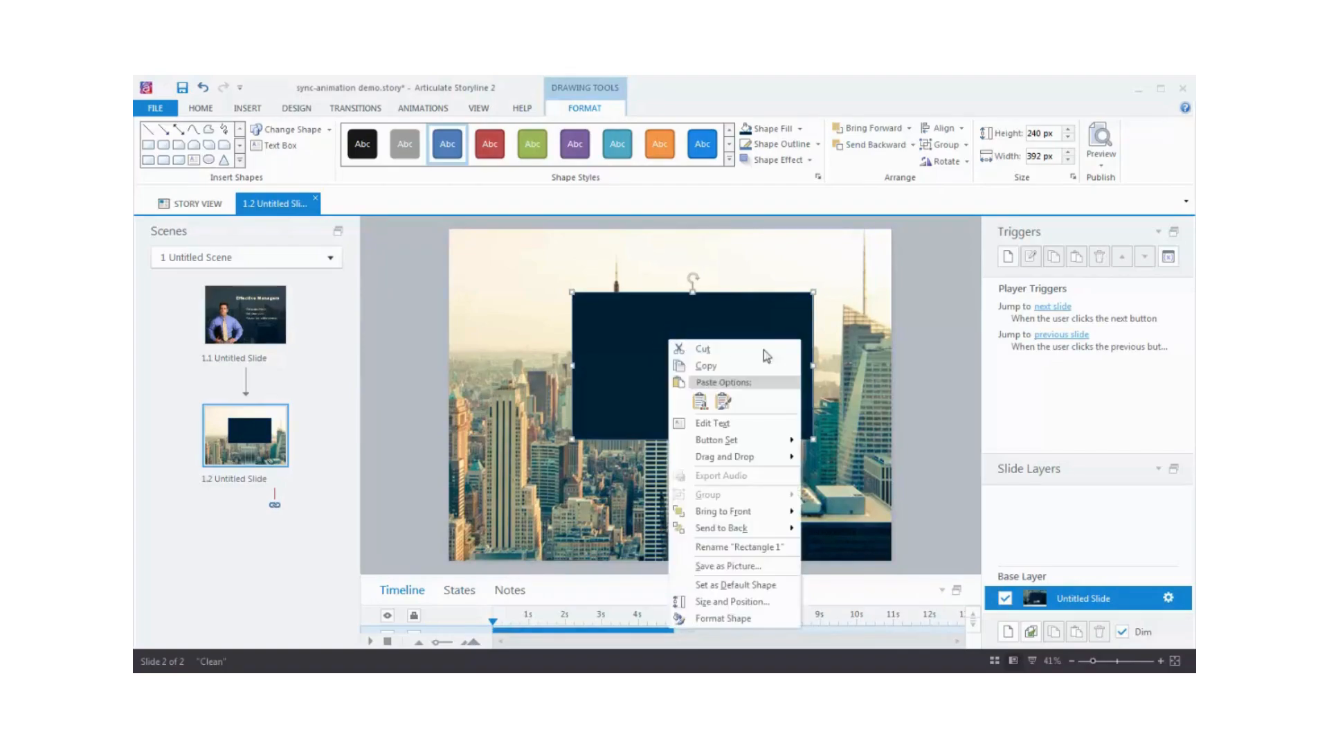
click(739, 619)
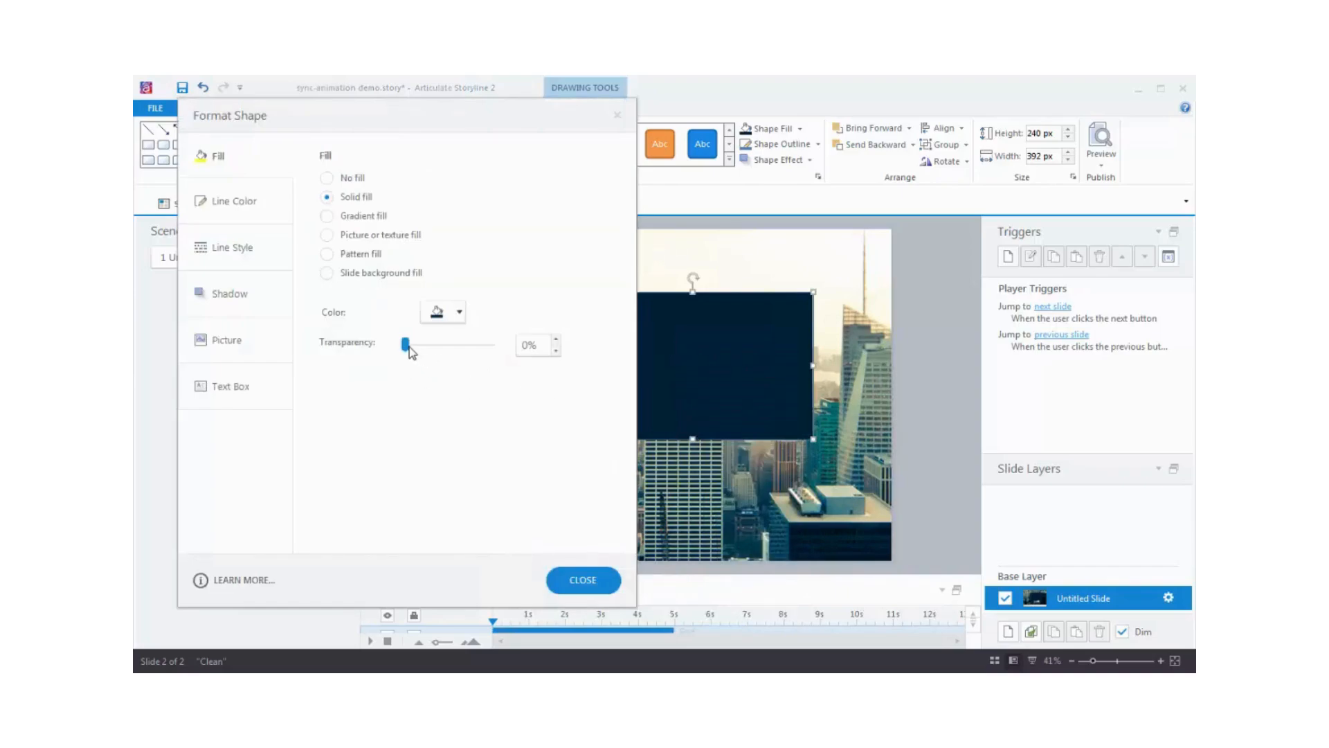
mouse_move(408, 346)
mouse_down()
mouse_move(486, 350)
mouse_move(429, 347)
mouse_up()
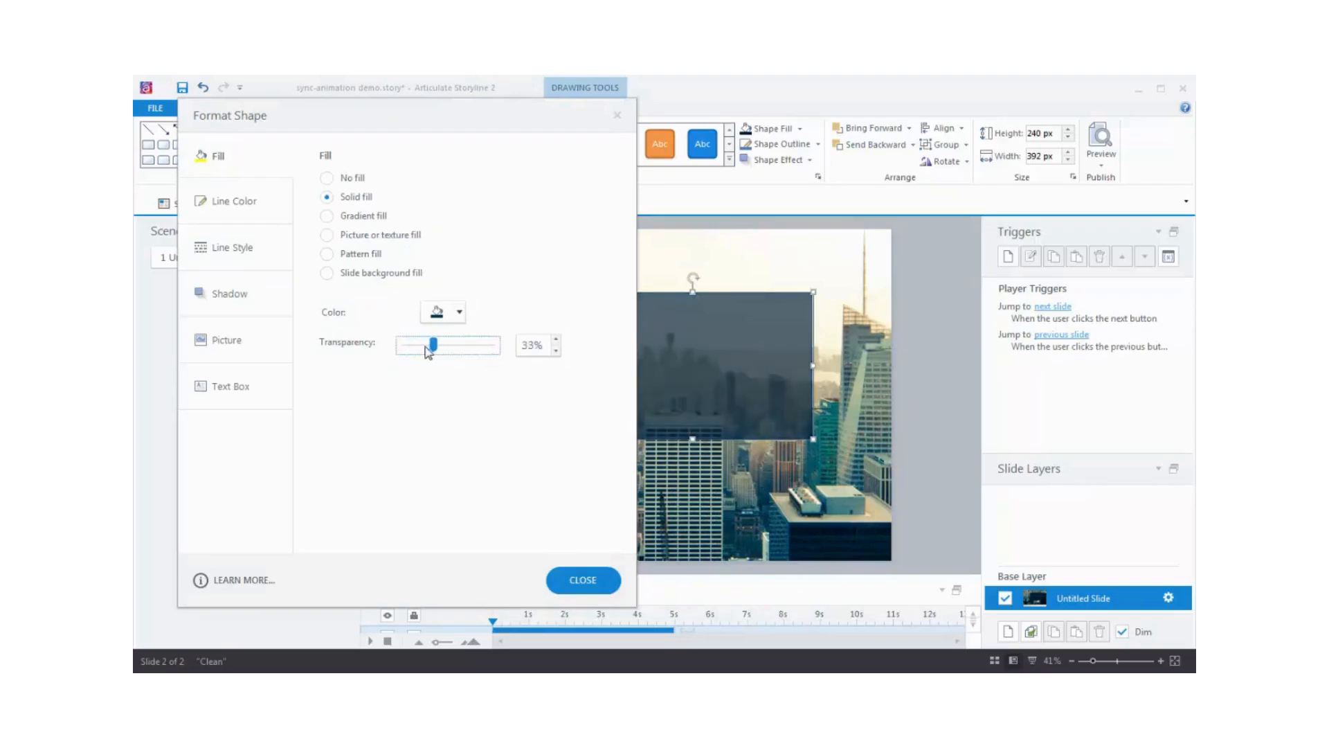
double_click(545, 347)
text(24)
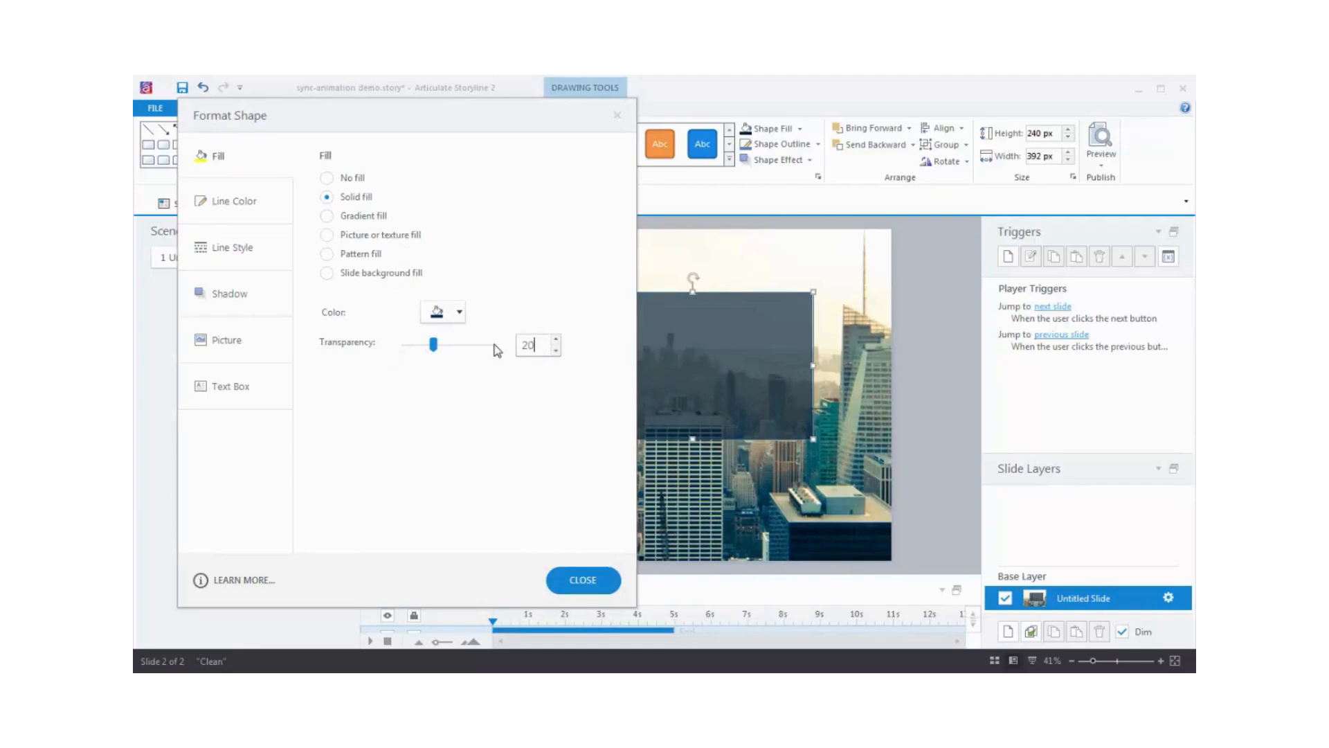
text(0)
click(583, 579)
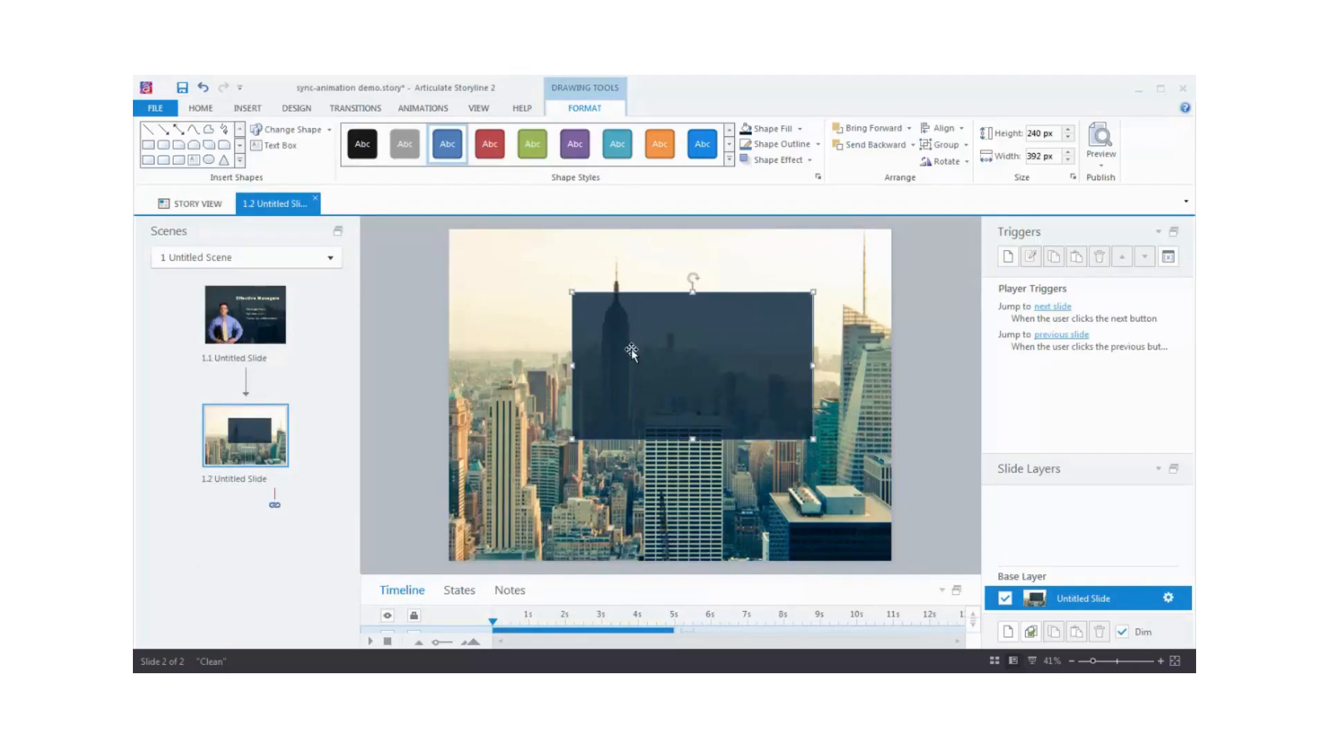
- Align the rectangle with the slide's upper-left corner and enlarge it to 720 × 540 px to cover the whole slide
drag(696, 379, 573, 317)
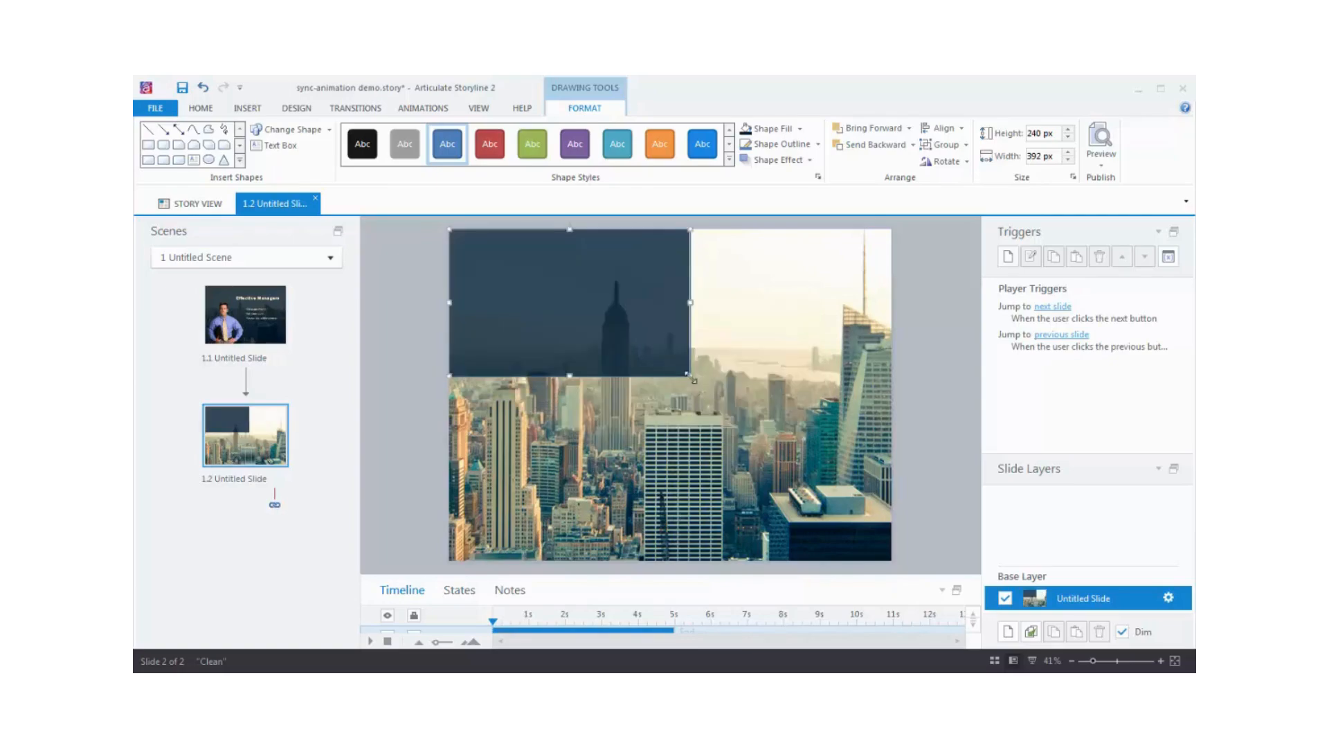
drag(449, 228, 892, 558)
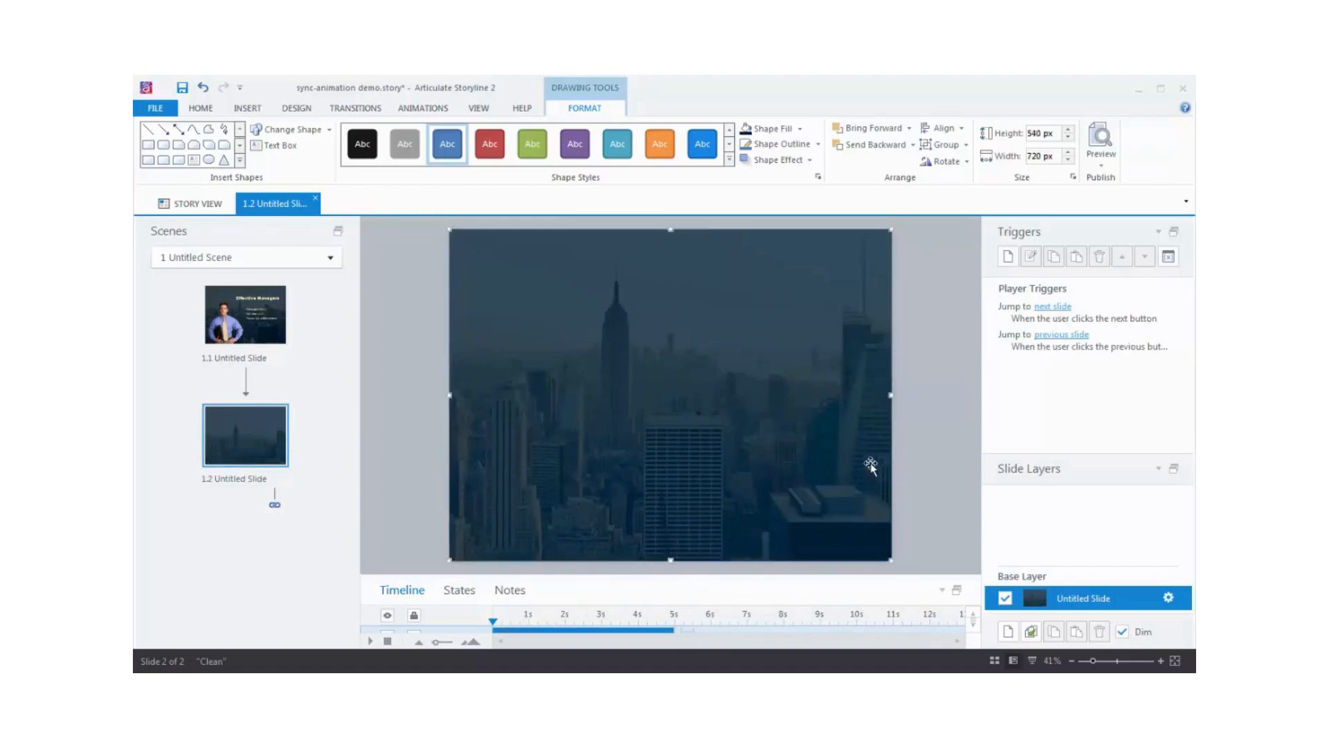
click(918, 435)
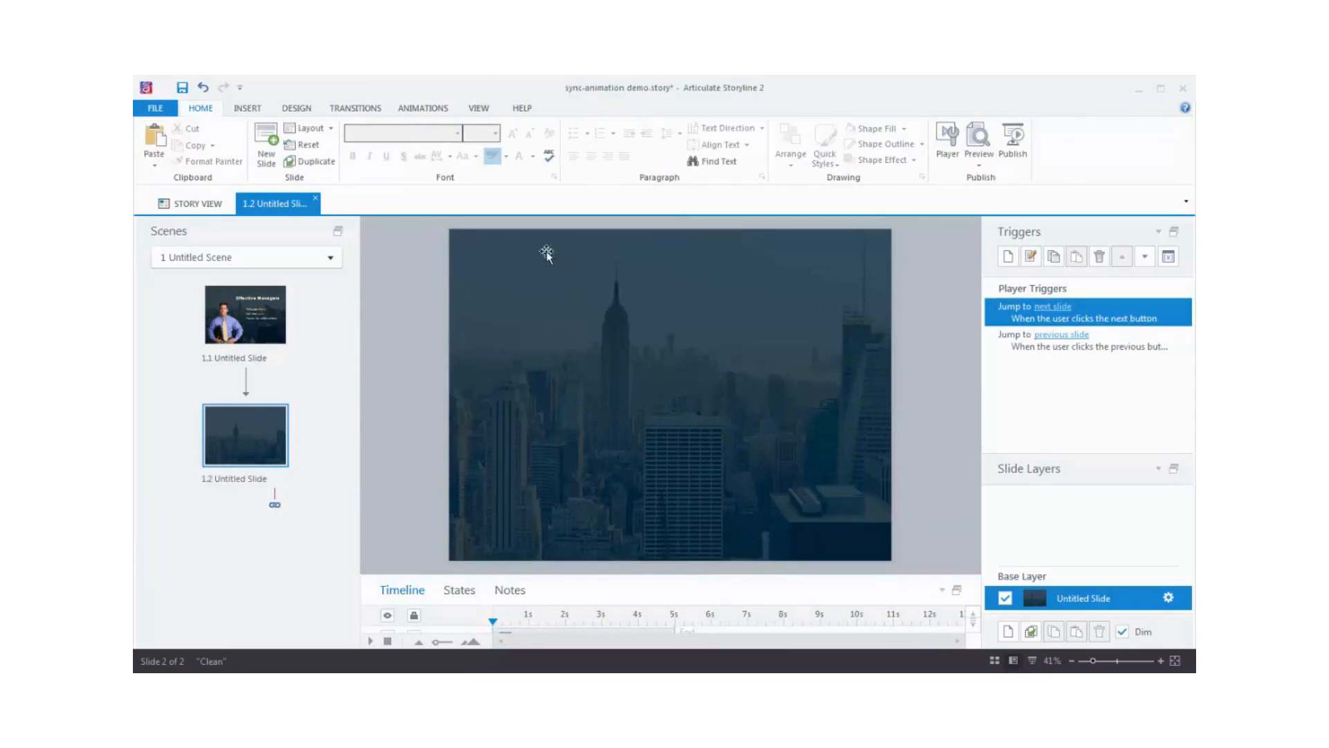
- Insert the photographic character Christian with the Torso crop, in the pose holding a black folder
click(252, 113)
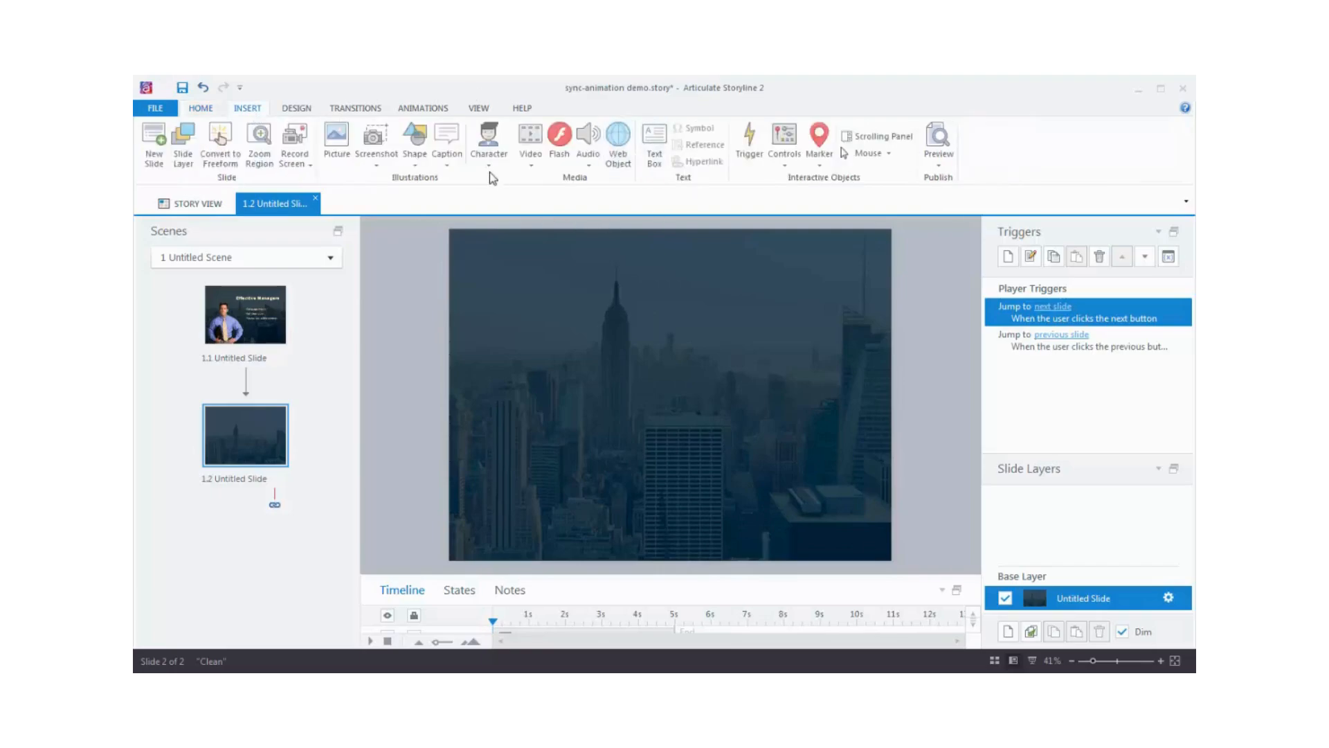
click(488, 142)
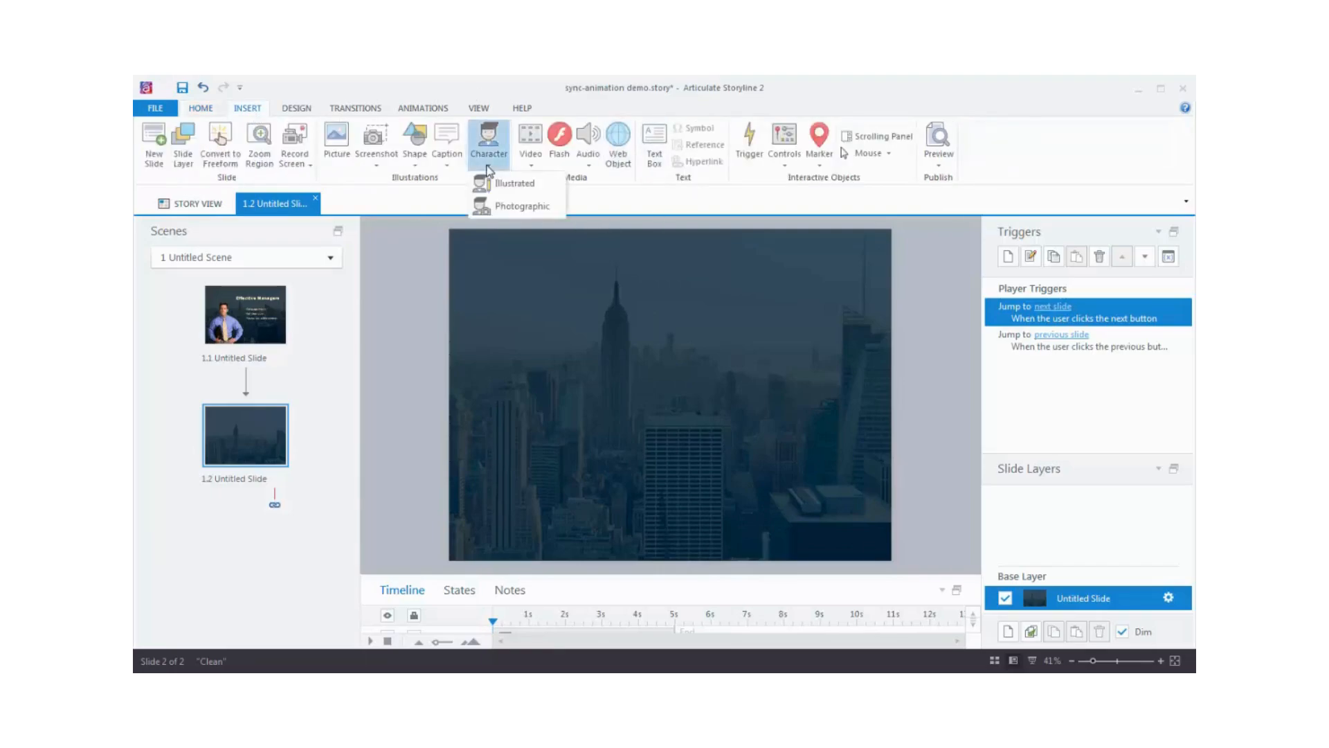
click(514, 208)
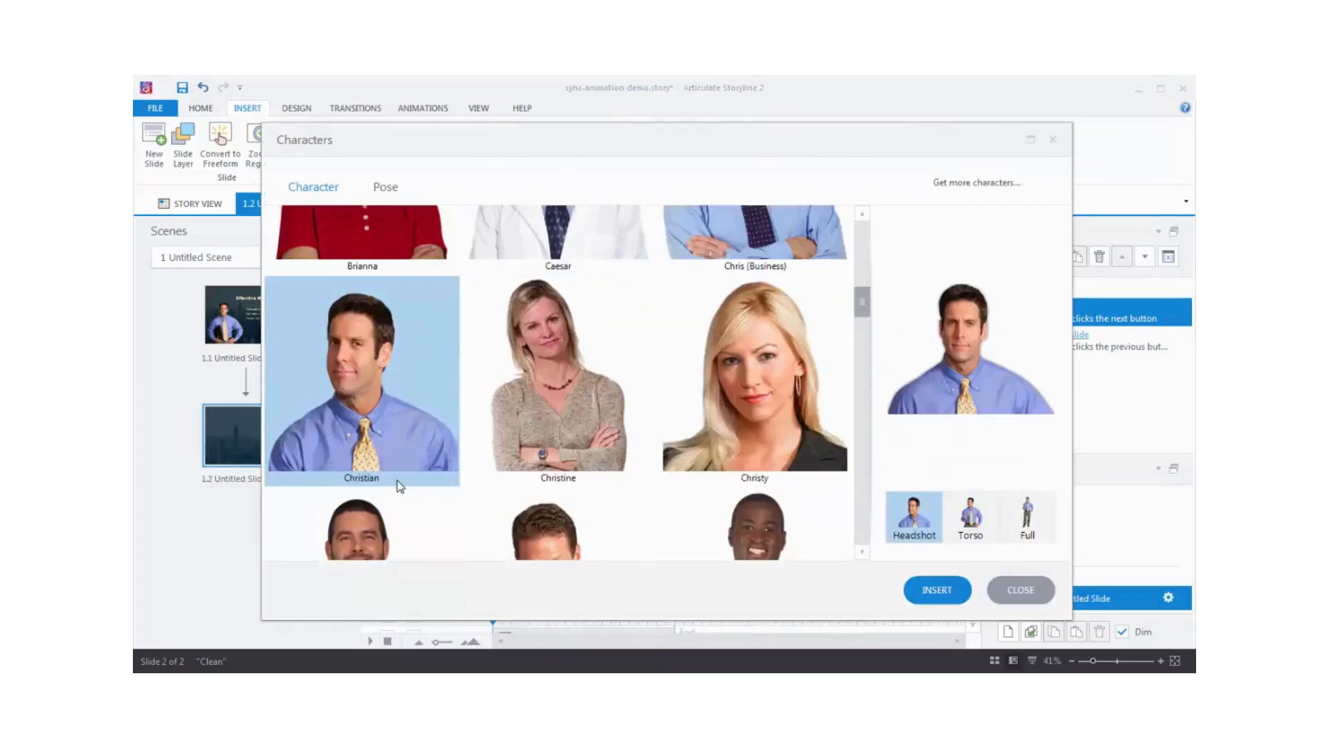
click(973, 512)
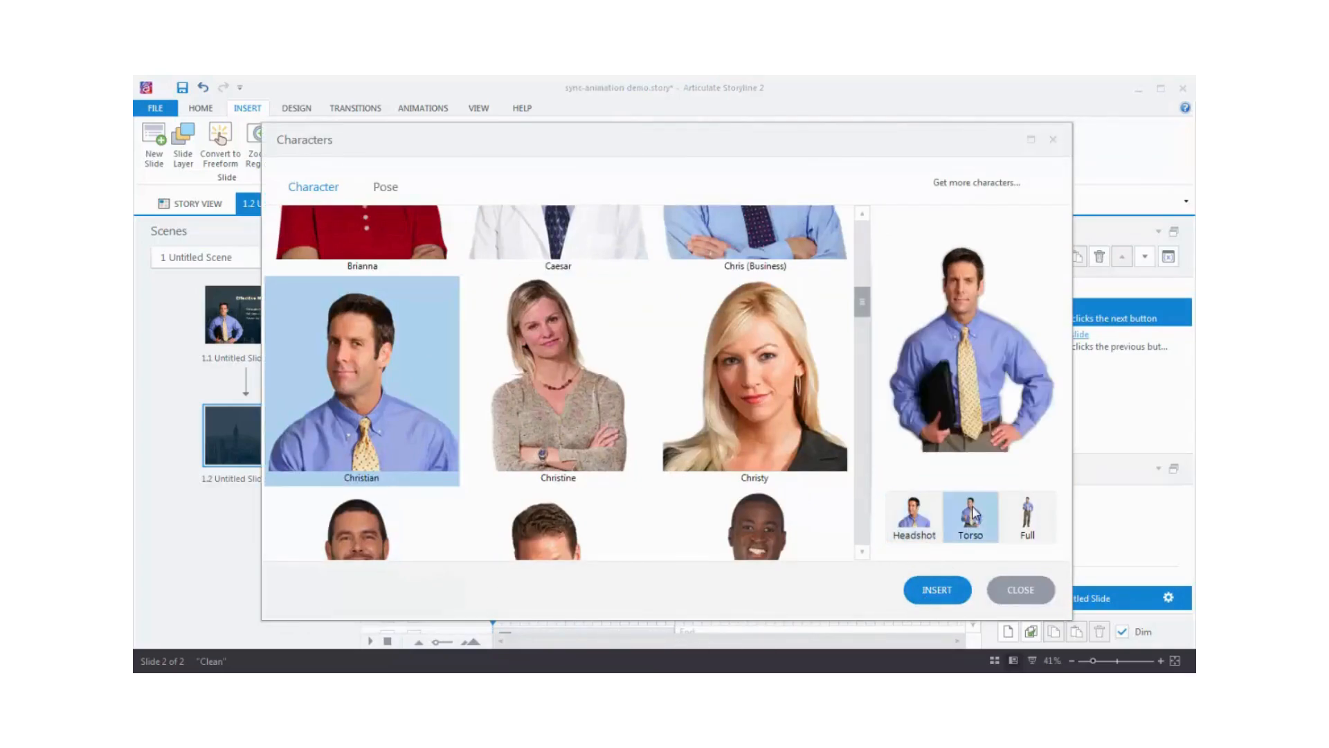
click(385, 187)
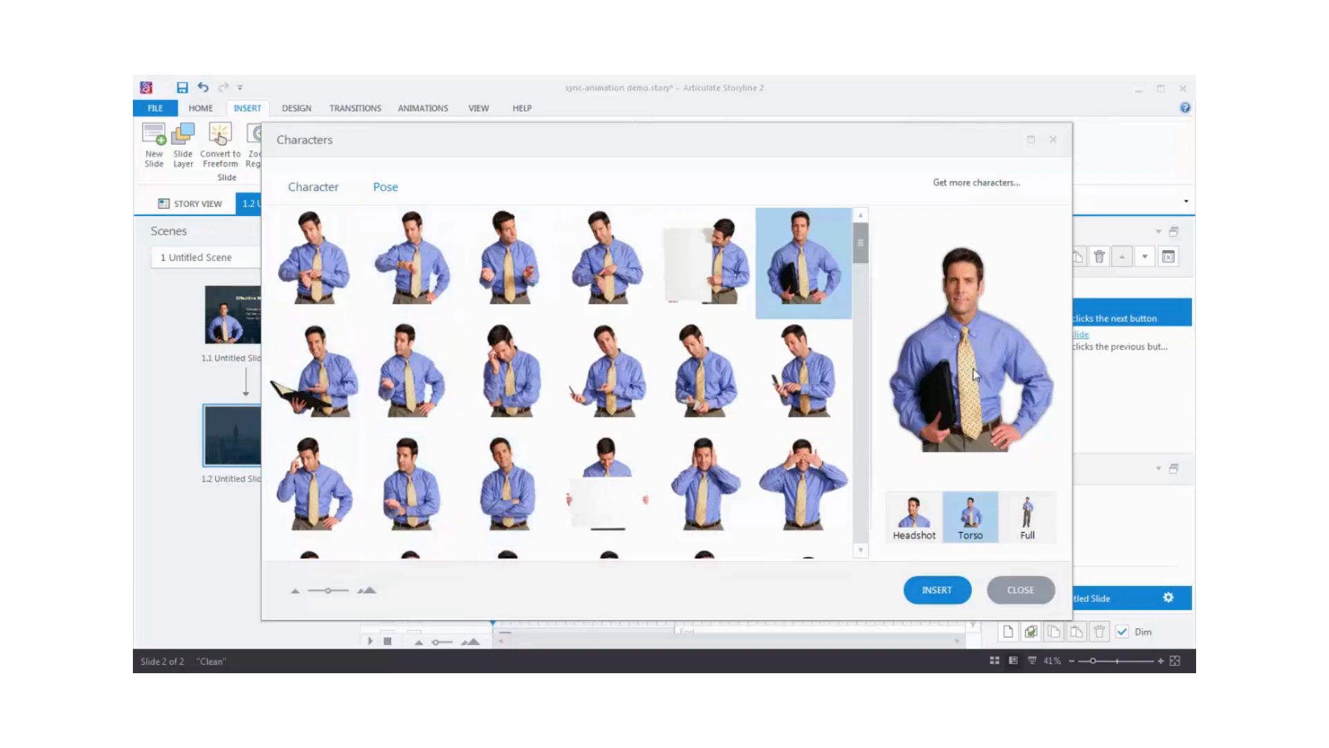
click(947, 595)
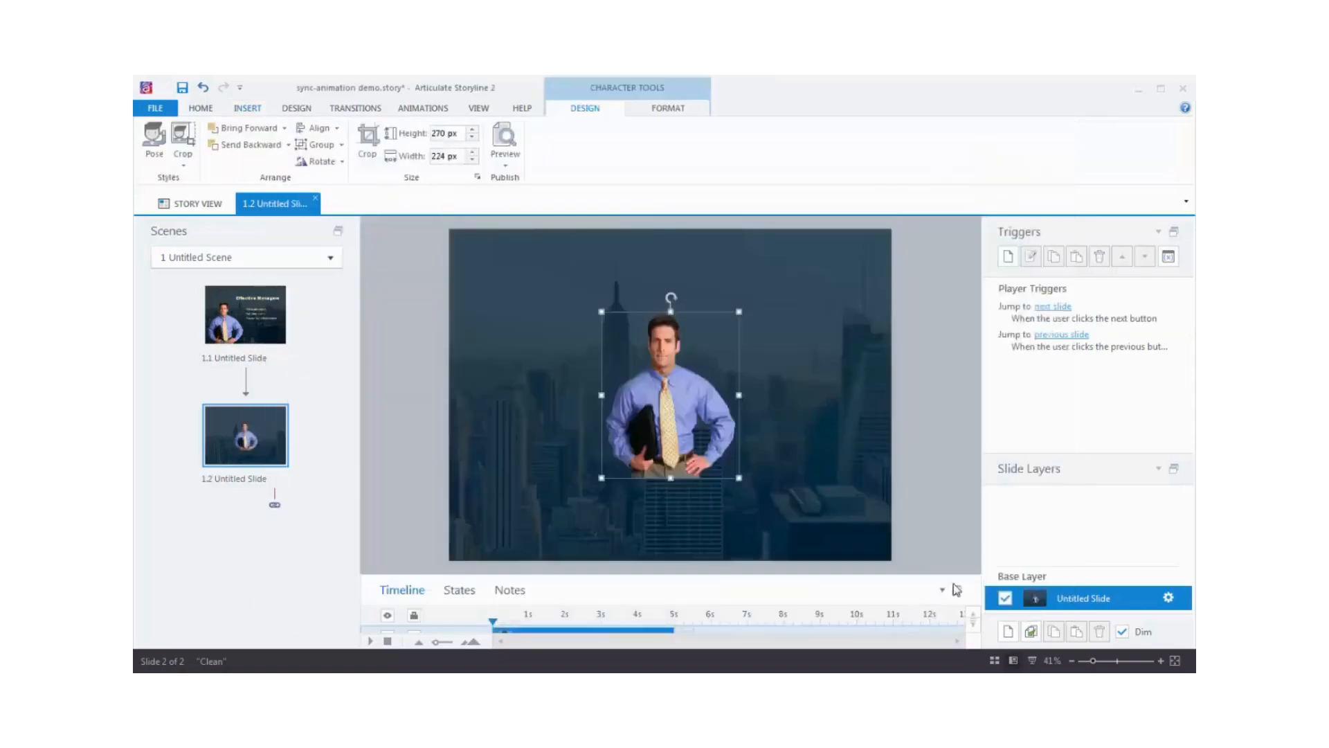
- Place the character in the slide's lower-left corner and enlarge it to about 384 × 462 px
drag(675, 437, 545, 490)
drag(609, 381, 700, 314)
drag(581, 418, 569, 416)
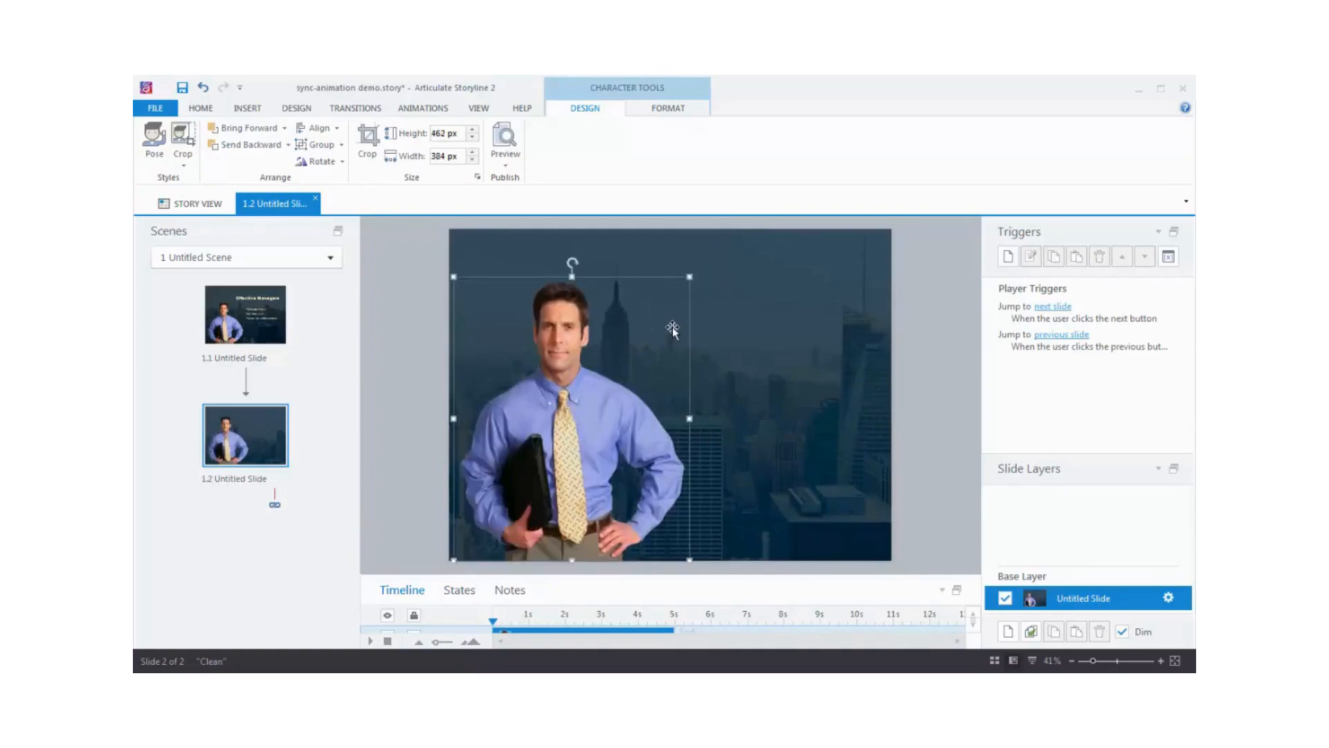
click(930, 337)
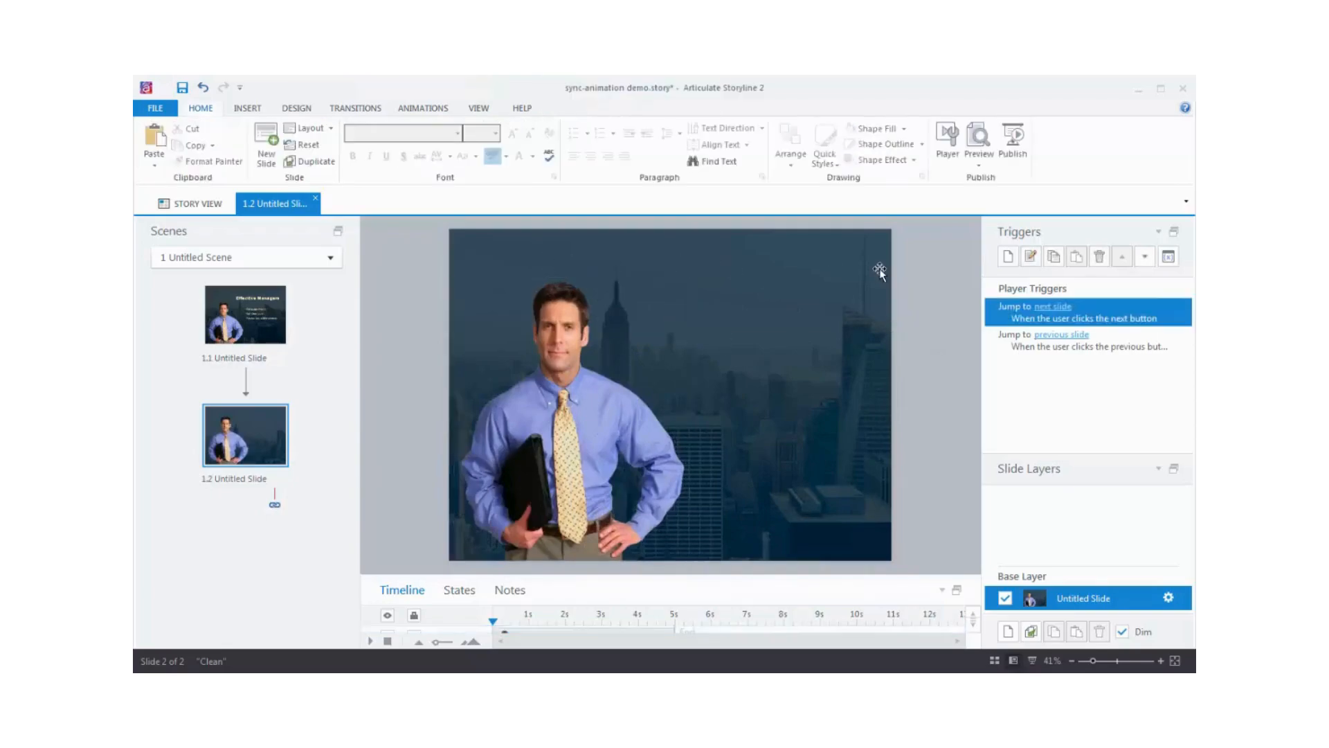
- Add a text box reading "Effective Managers" in the upper-right area of the slide, beside the character
click(250, 109)
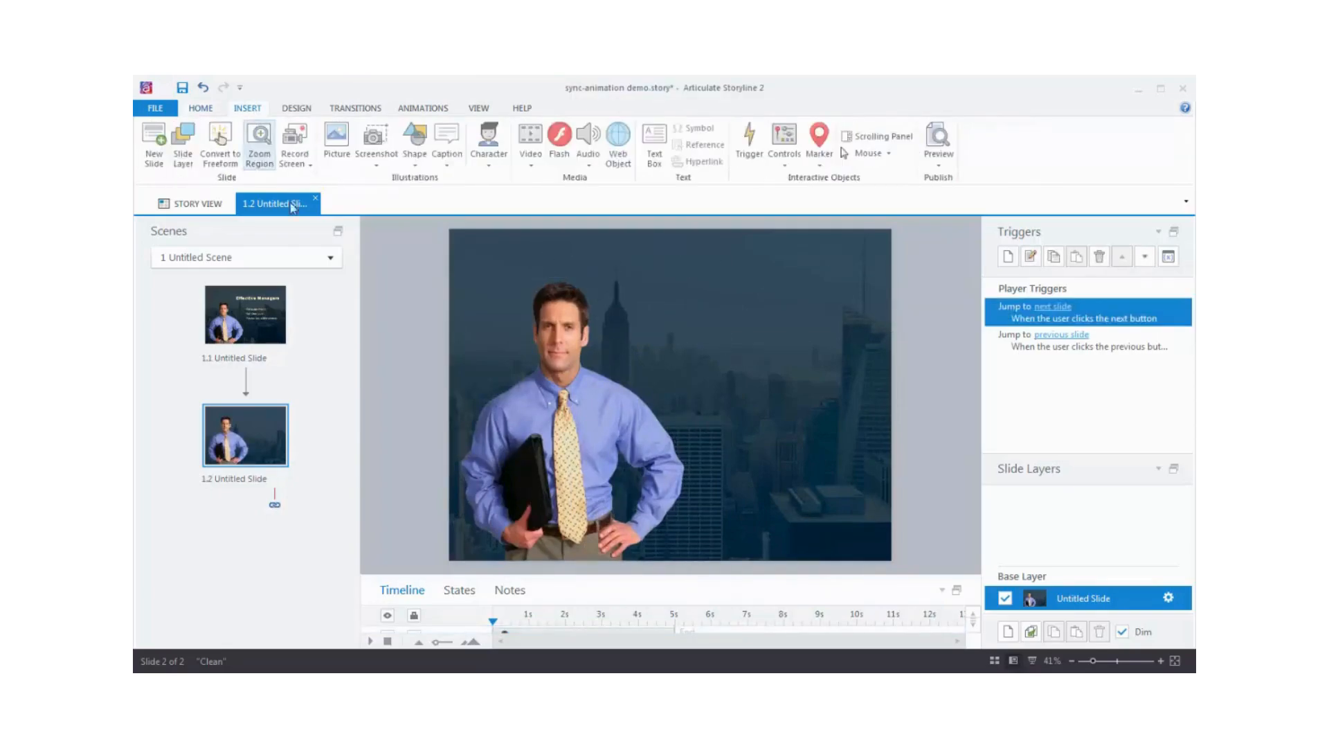
click(663, 150)
mouse_move(656, 258)
mouse_down()
mouse_move(777, 326)
mouse_move(864, 314)
mouse_up()
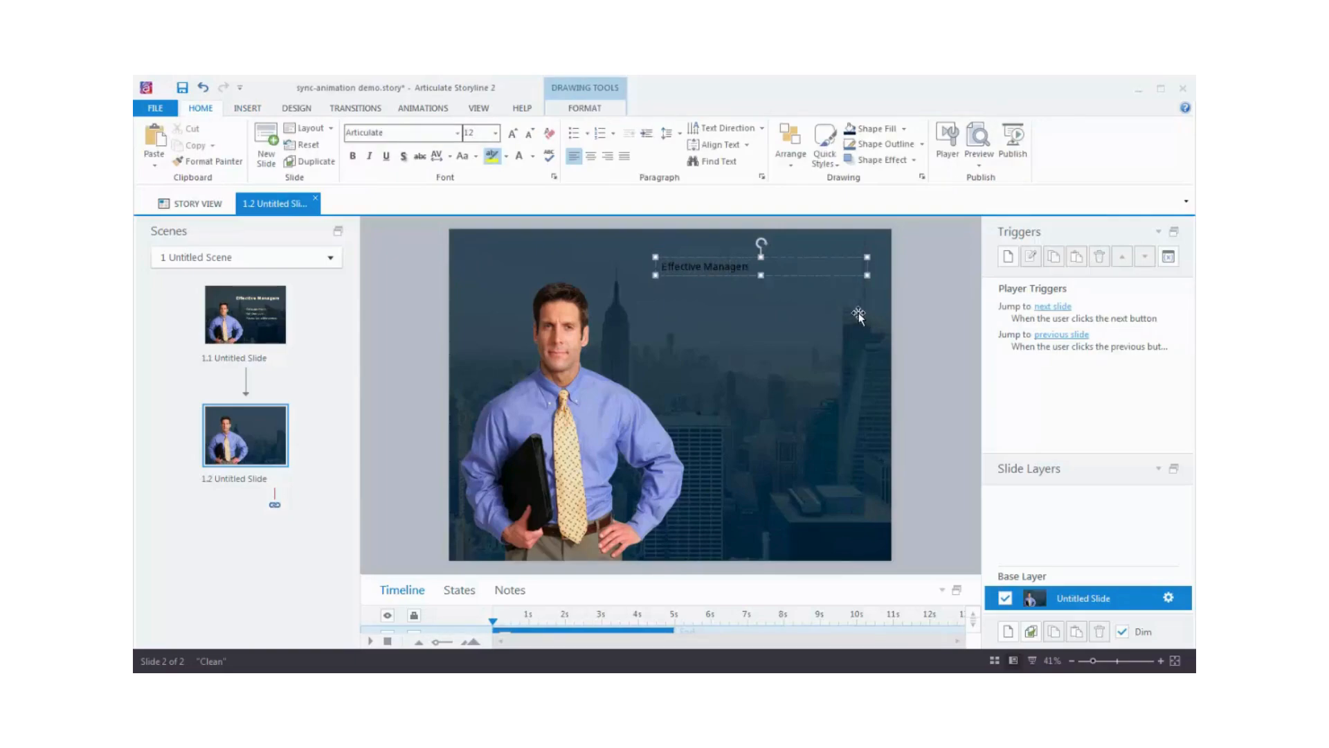
click(801, 256)
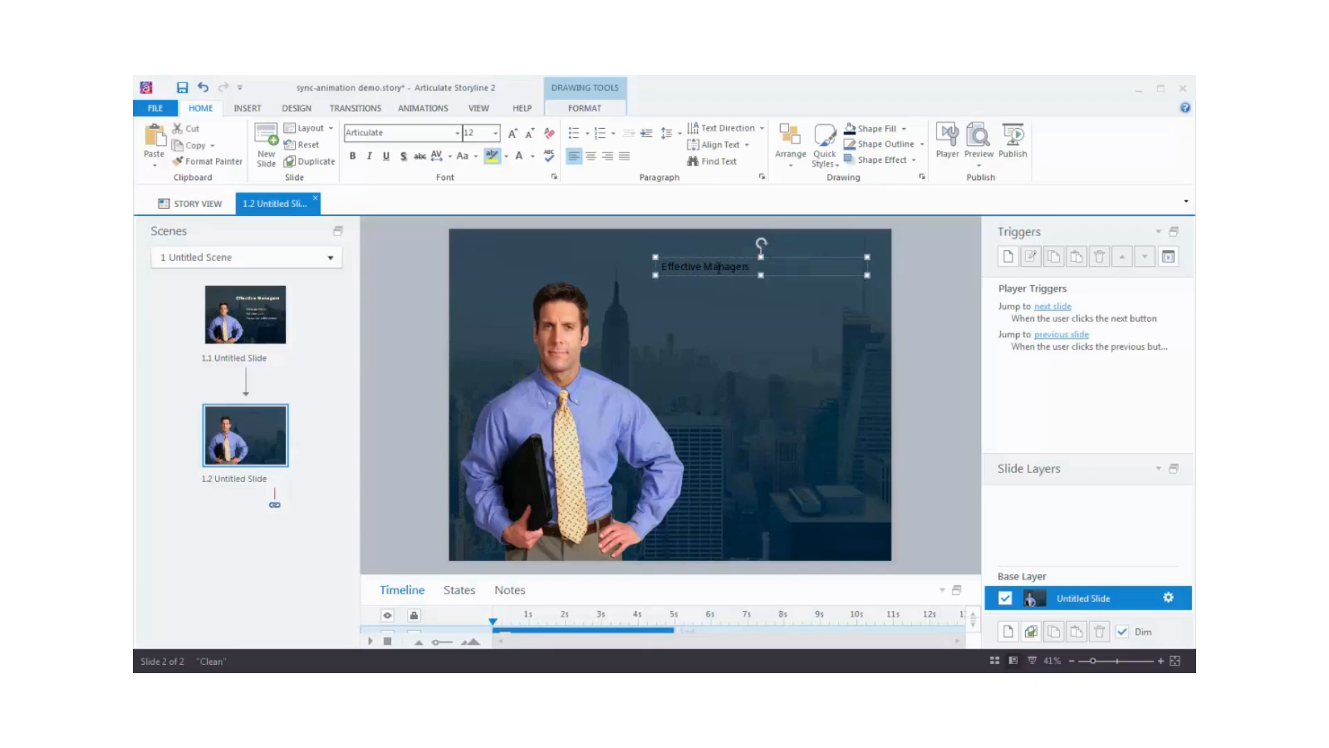